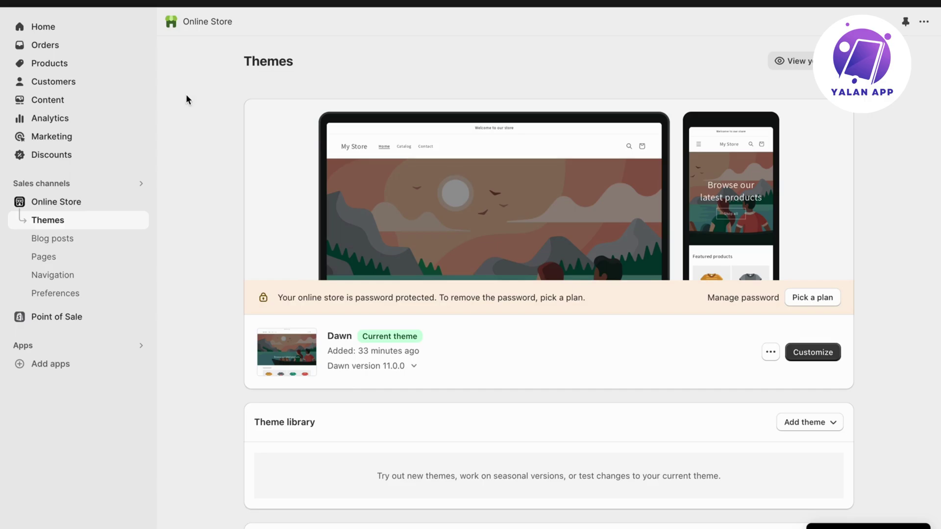
# Step: Start a new collection from the Collections list and title it 'Featured Products'
pyautogui.click(52, 66)
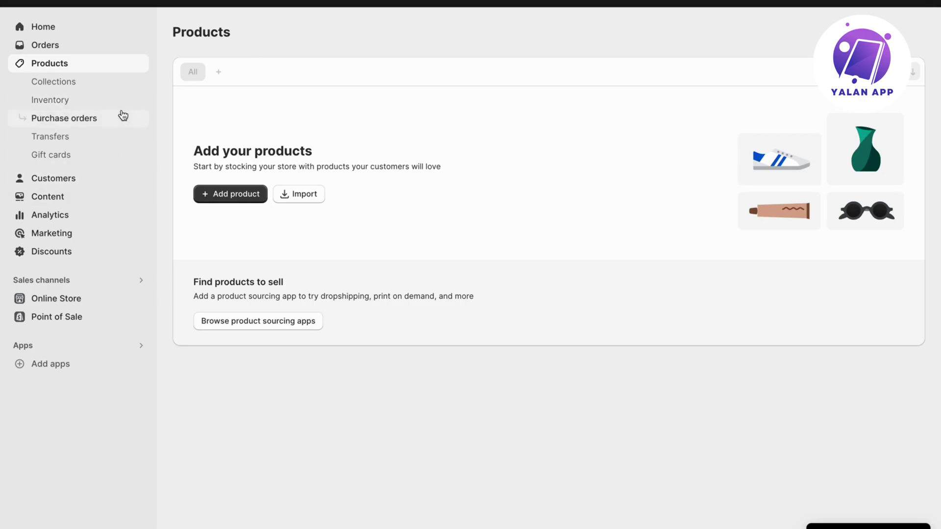
pyautogui.click(88, 87)
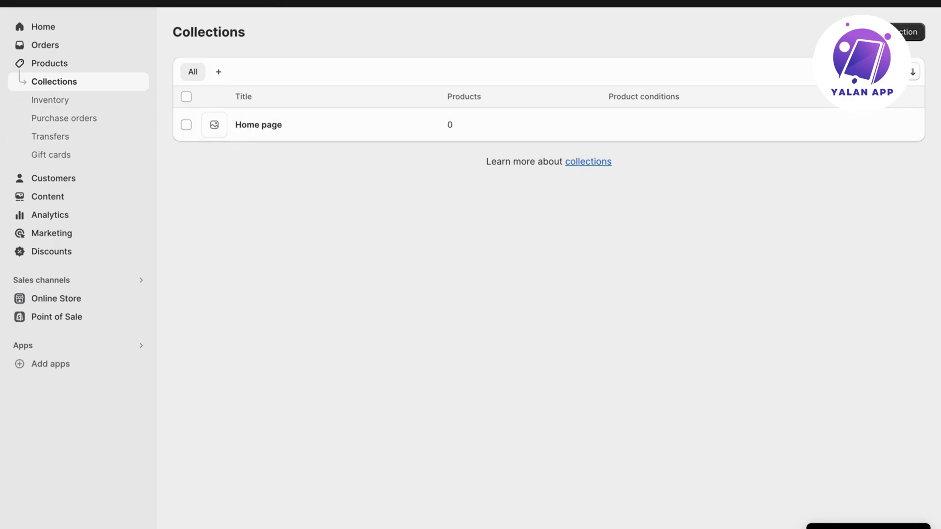
pyautogui.click(909, 32)
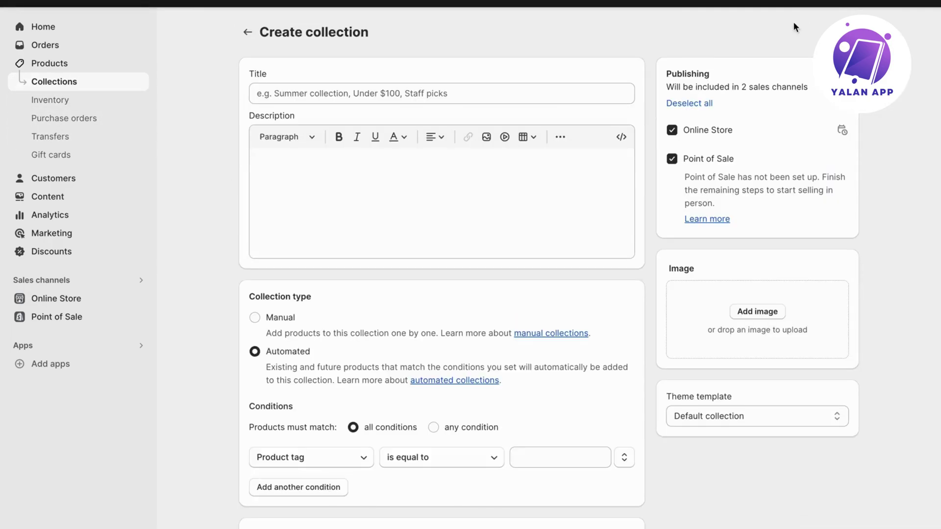
pyautogui.click(509, 98)
pyautogui.write('Fea')
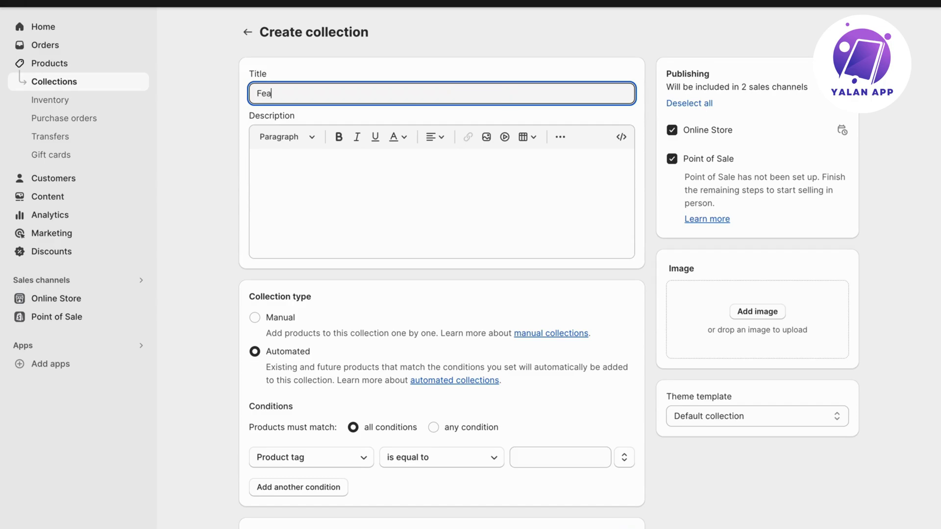
pyautogui.write('tured Products')
# Step: Switch the new collection's type from automated to Manual
pyautogui.click(462, 193)
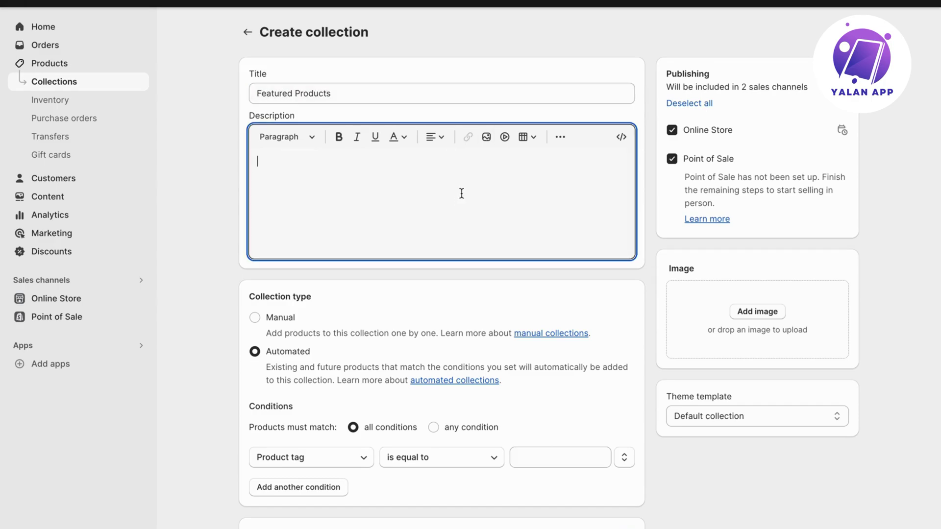
pyautogui.click(349, 98)
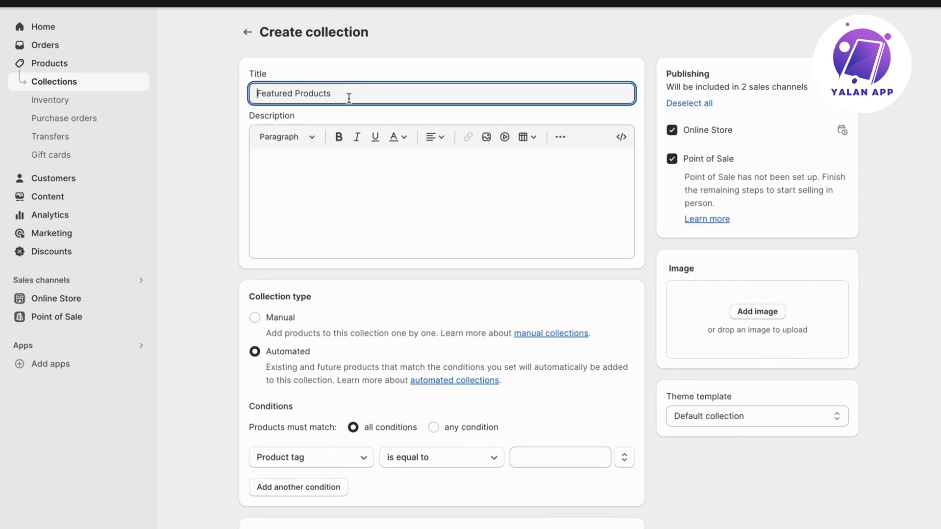
pyautogui.tripleClick(349, 98)
pyautogui.click(367, 94)
pyautogui.scroll(-3, 363, 243)
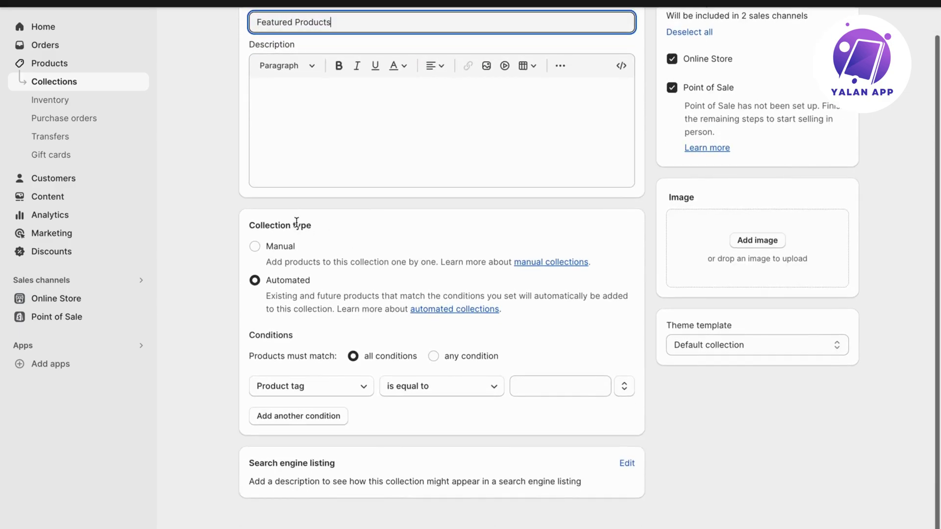
pyautogui.doubleClick(297, 224)
pyautogui.click(308, 225)
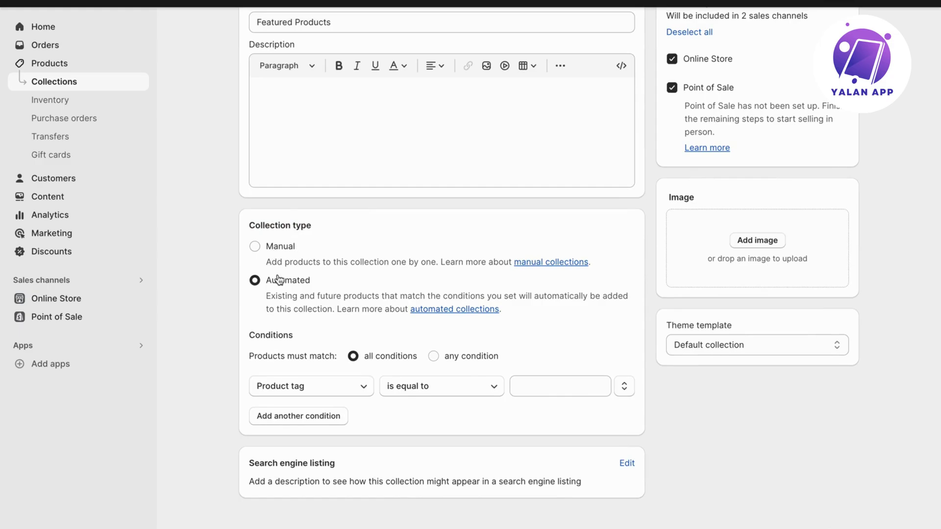
pyautogui.scroll(1, 343, 266)
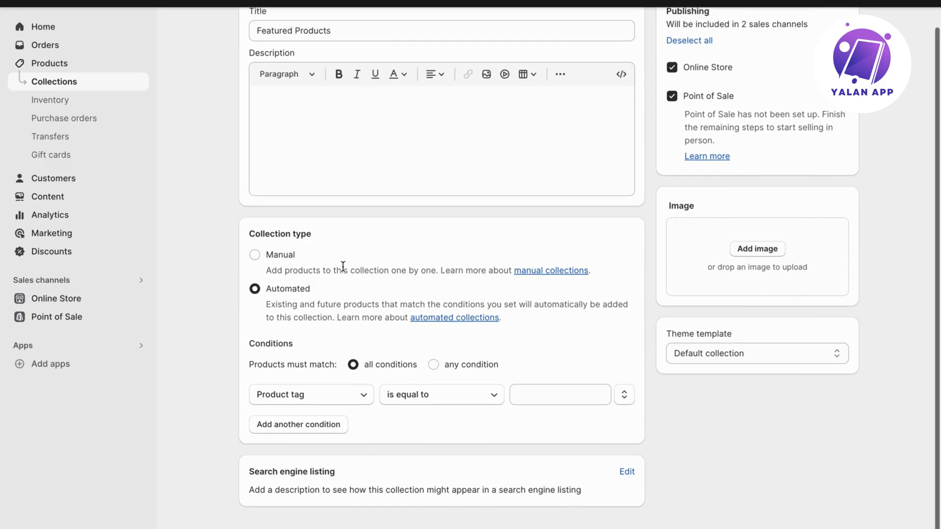
pyautogui.click(273, 257)
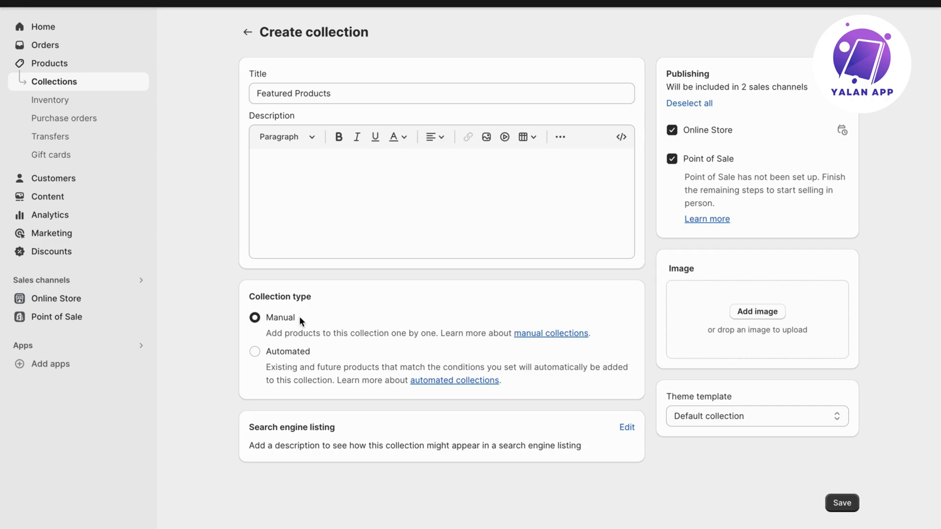
# Step: Keep the 'Featured Products' title, set the collection type to Manual, and save the collection
pyautogui.click(254, 352)
pyautogui.scroll(-3, 310, 485)
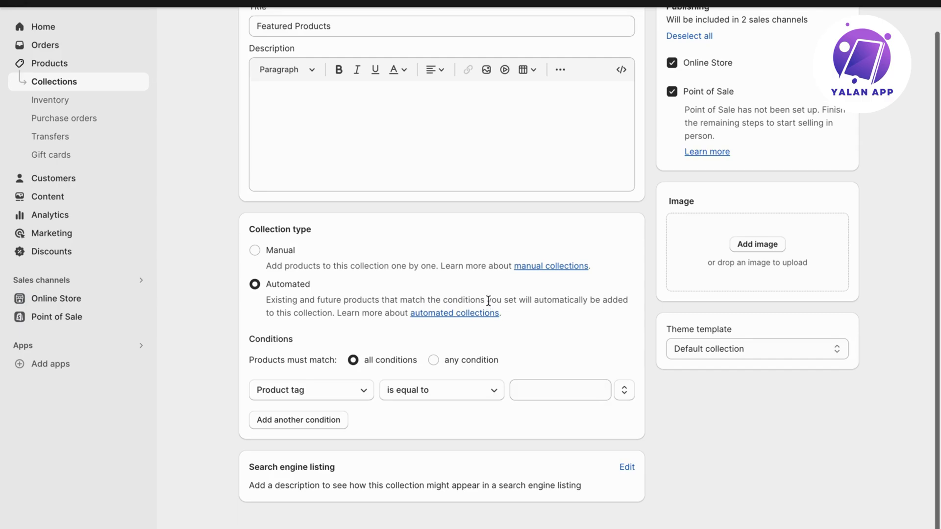
pyautogui.scroll(2, 489, 301)
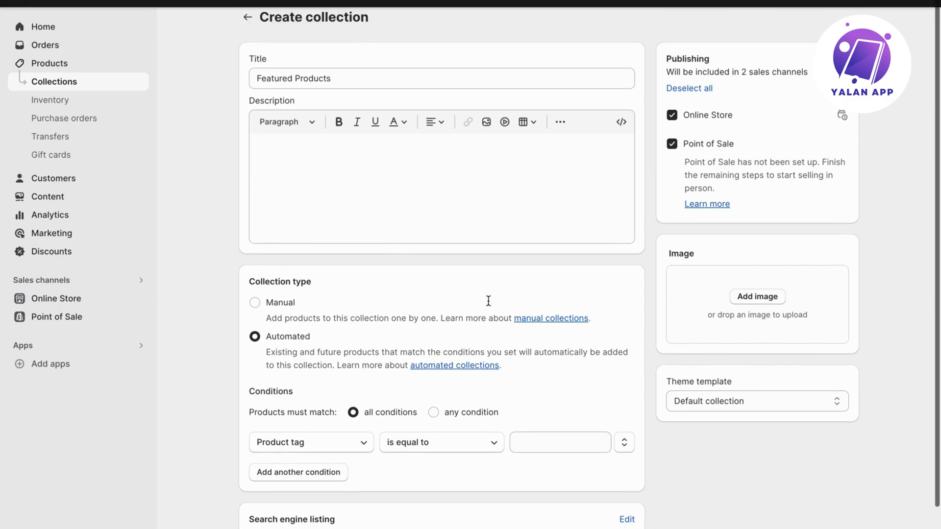
pyautogui.click(494, 227)
pyautogui.click(375, 70)
pyautogui.tripleClick(375, 70)
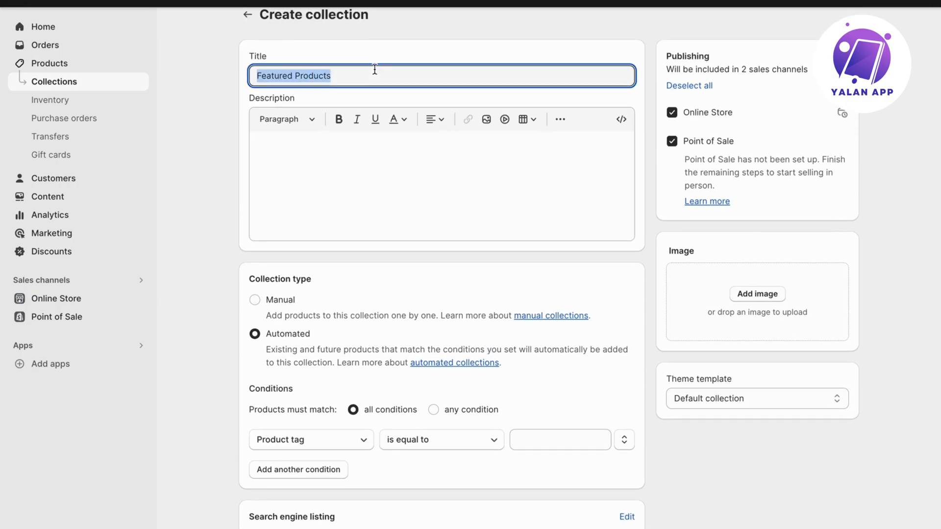
pyautogui.click(377, 71)
pyautogui.click(256, 300)
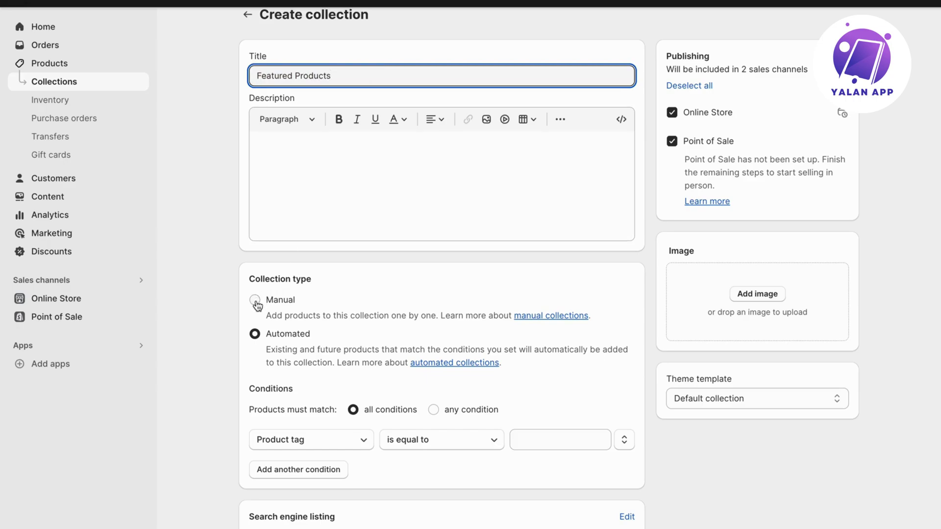
pyautogui.click(848, 503)
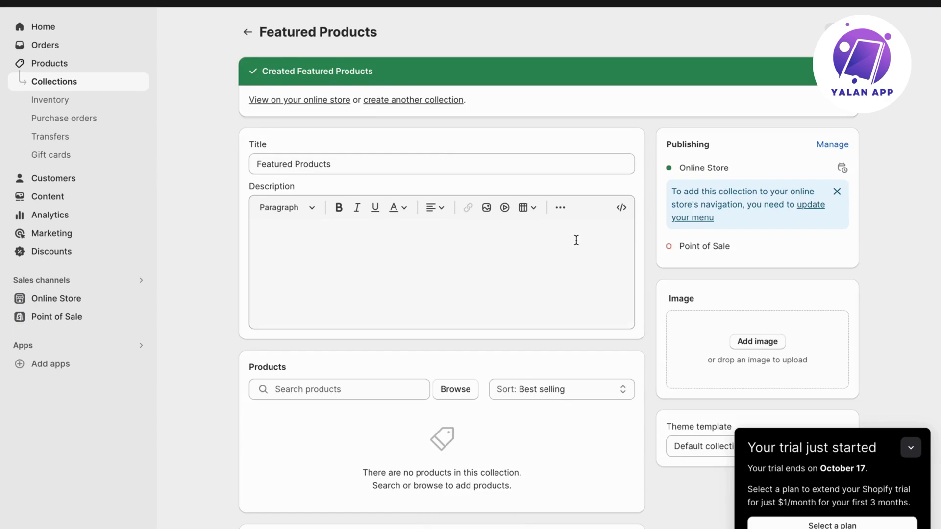
# Step: Browse products to add to the collection, then close the picker without adding any
pyautogui.scroll(-3, 577, 240)
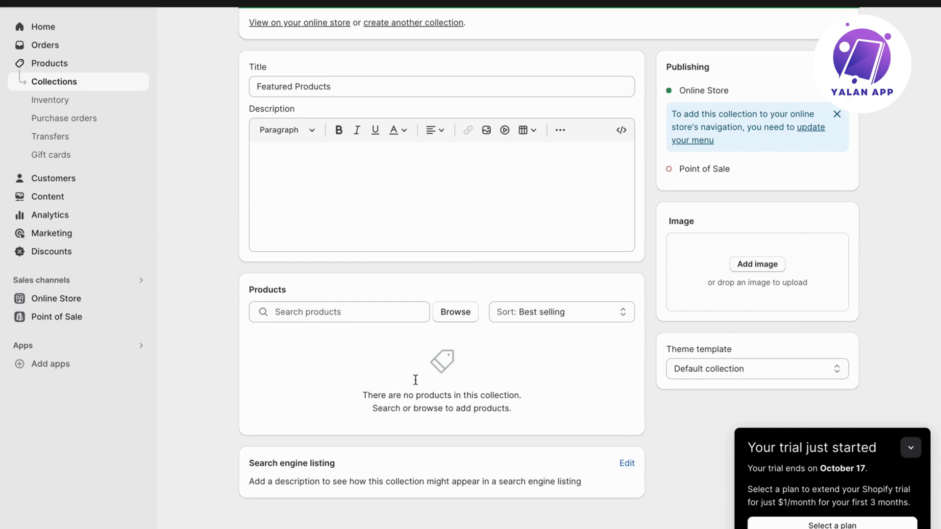
pyautogui.scroll(3, 402, 419)
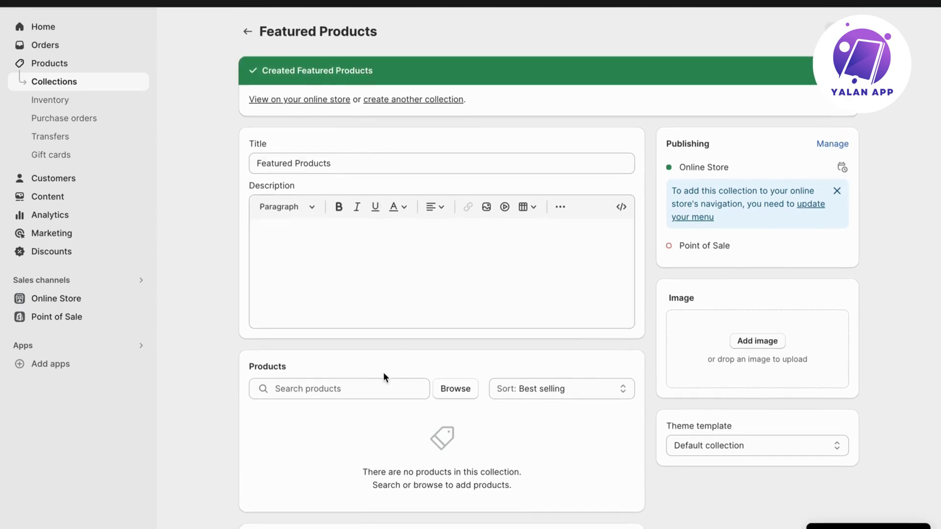
pyautogui.scroll(-3, 384, 374)
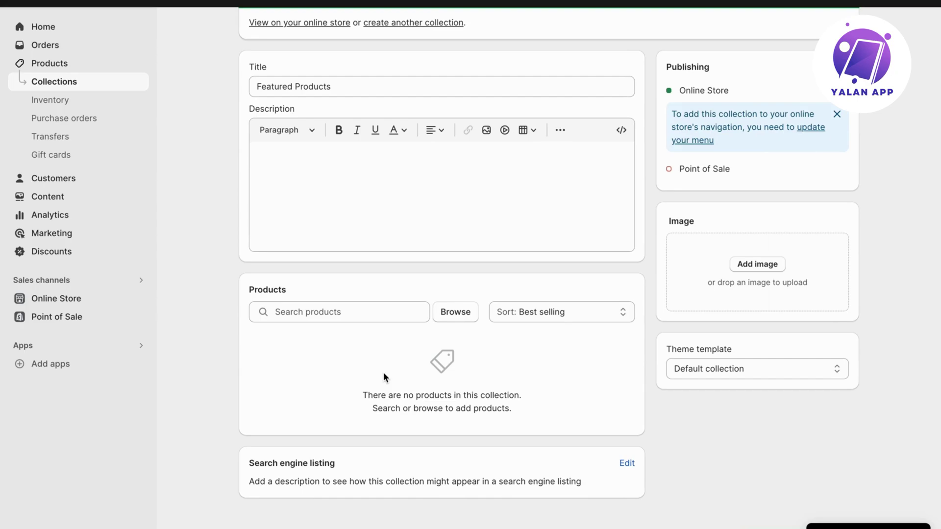
pyautogui.click(397, 318)
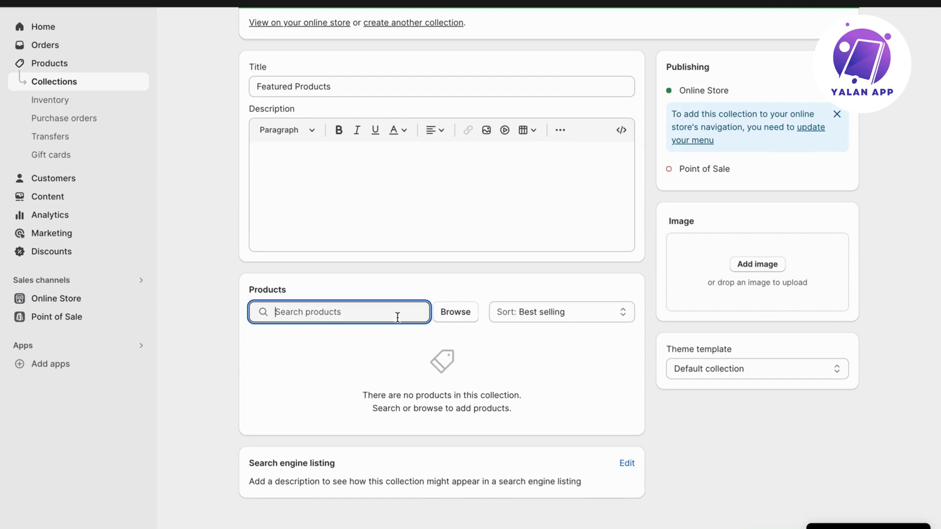
pyautogui.click(446, 311)
pyautogui.click(656, 201)
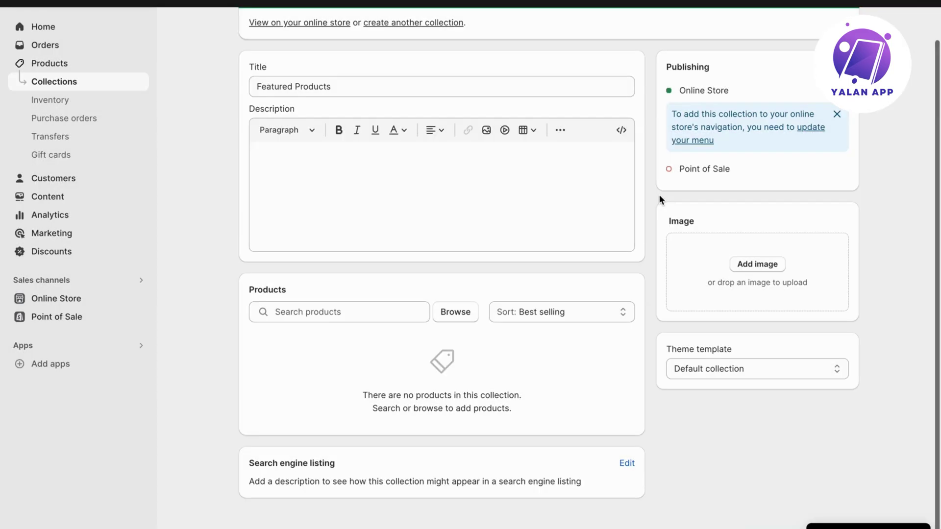
# Step: Search products for 'a', close the picker empty, and go to the Online Store channel
pyautogui.click(347, 316)
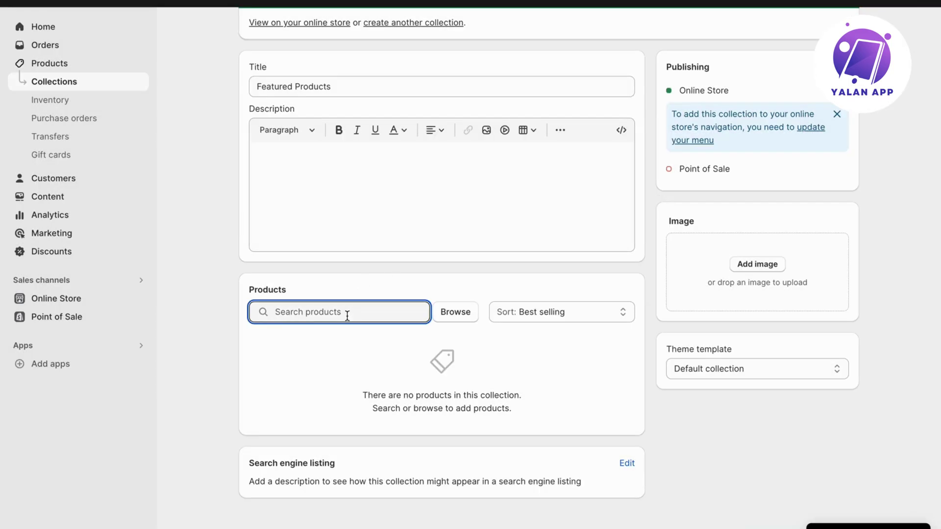
pyautogui.write('a')
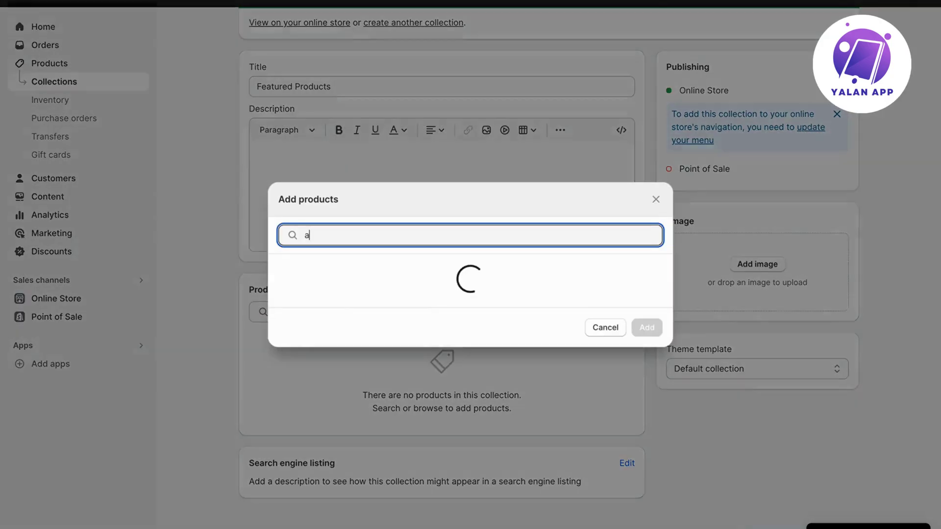
pyautogui.click(657, 201)
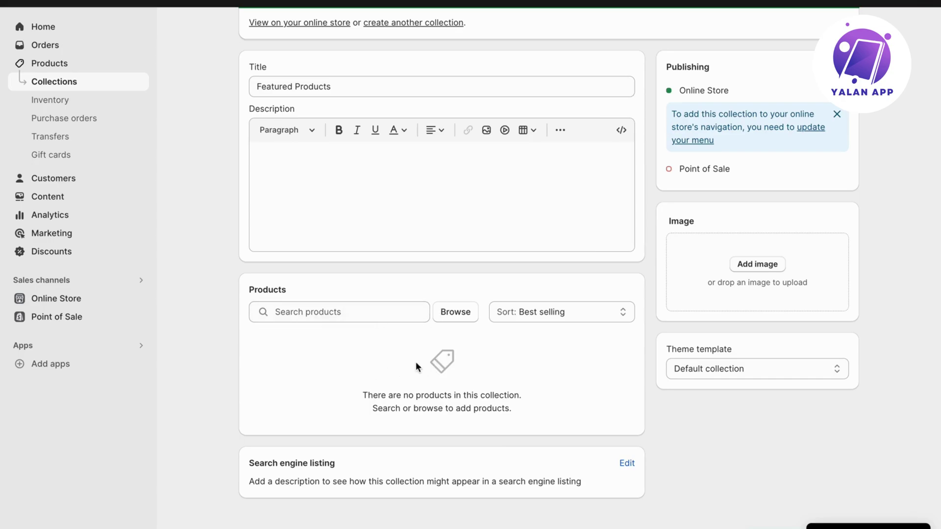
pyautogui.scroll(1, 454, 388)
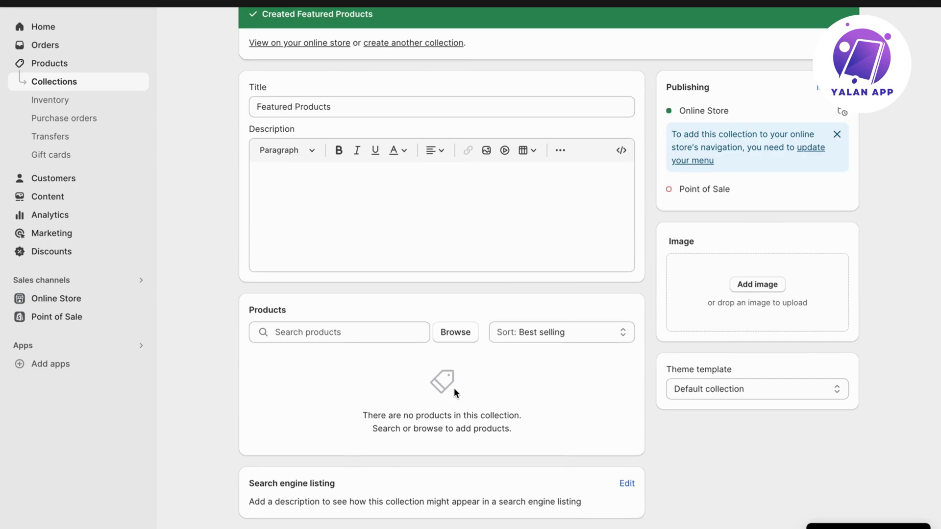
pyautogui.click(78, 300)
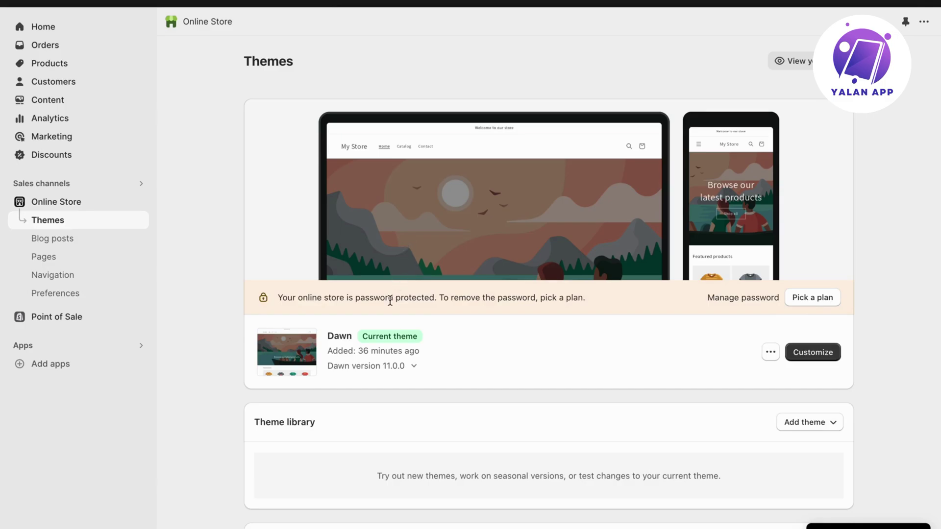
# Step: Open the theme editor for the current Dawn theme with Customize
pyautogui.scroll(-1, 390, 300)
pyautogui.moveTo(359, 299); pyautogui.dragTo(414, 302)
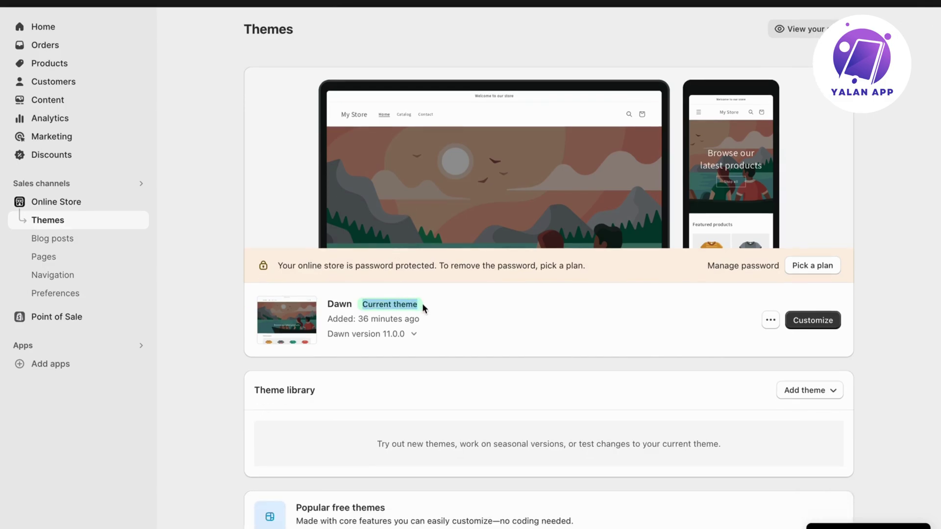
pyautogui.click(422, 303)
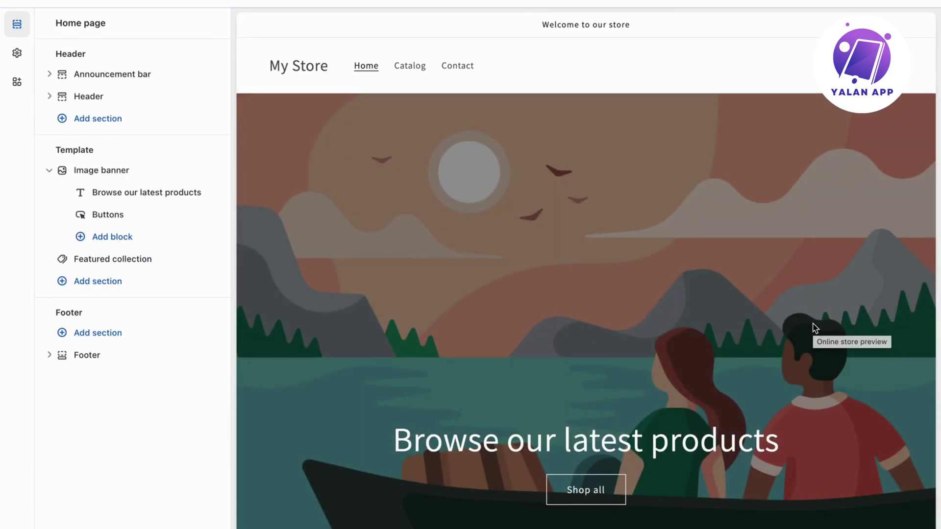
# Step: Open the settings of the home page's Featured collection section
pyautogui.click(111, 256)
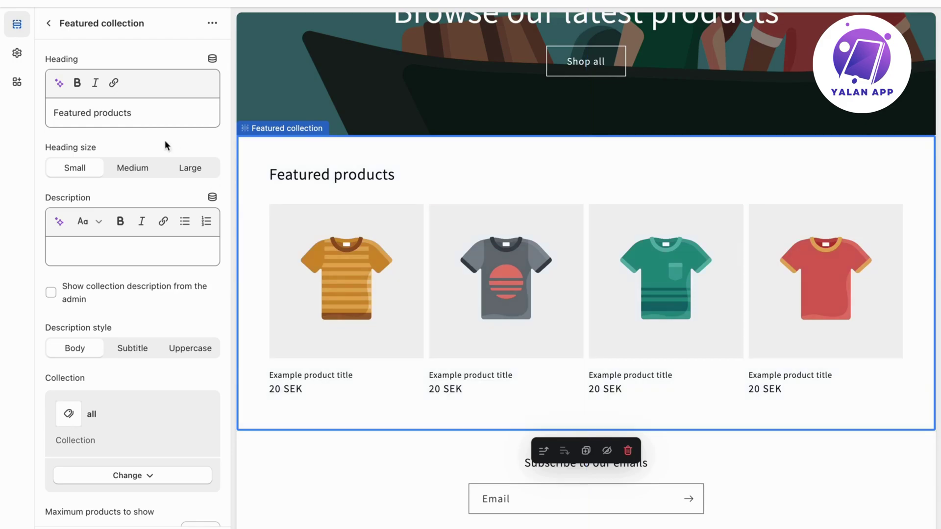
pyautogui.scroll(-1, 156, 168)
pyautogui.scroll(-1, 155, 168)
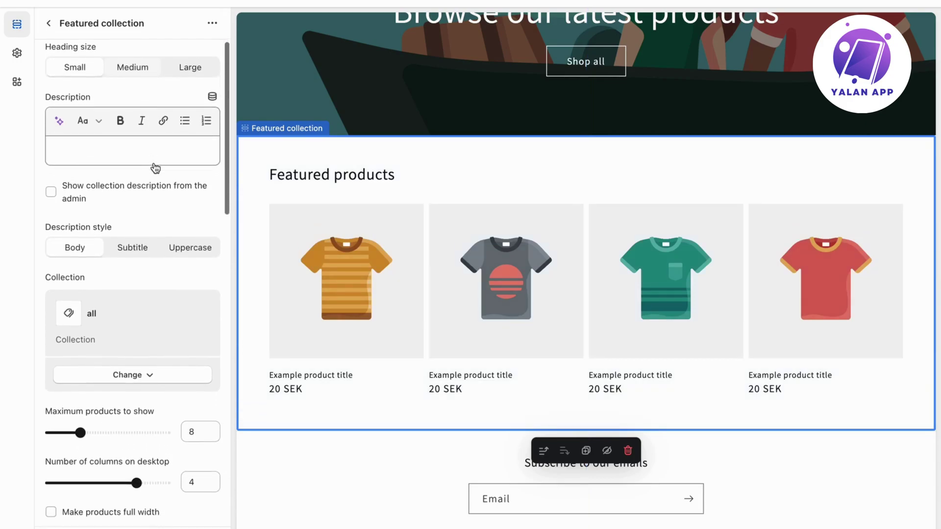
pyautogui.scroll(-2, 156, 168)
pyautogui.scroll(-1, 156, 168)
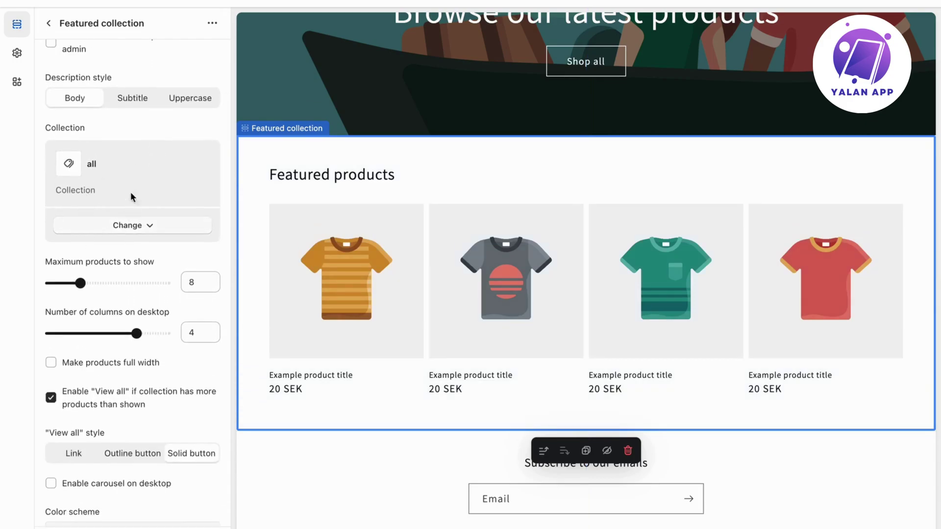
# Step: Change the section's collection from 'all' to Featured Products
pyautogui.click(129, 226)
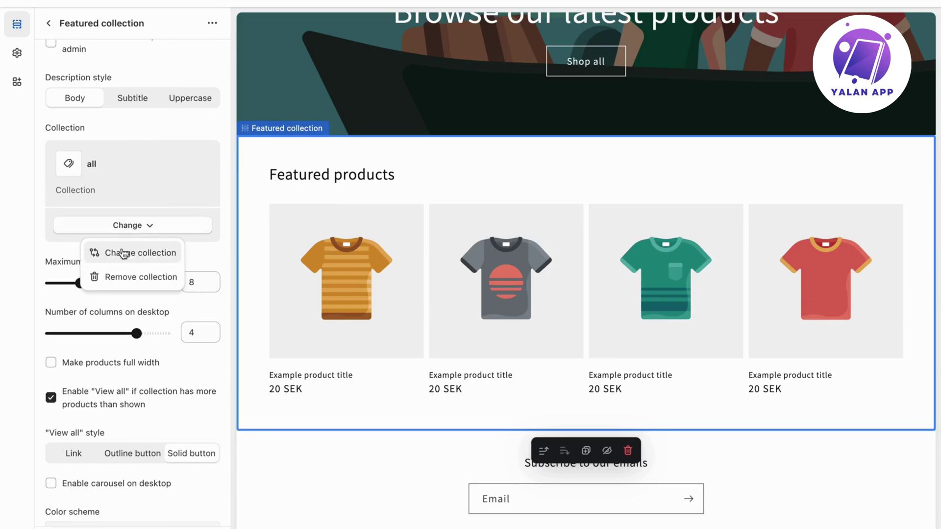
pyautogui.click(137, 253)
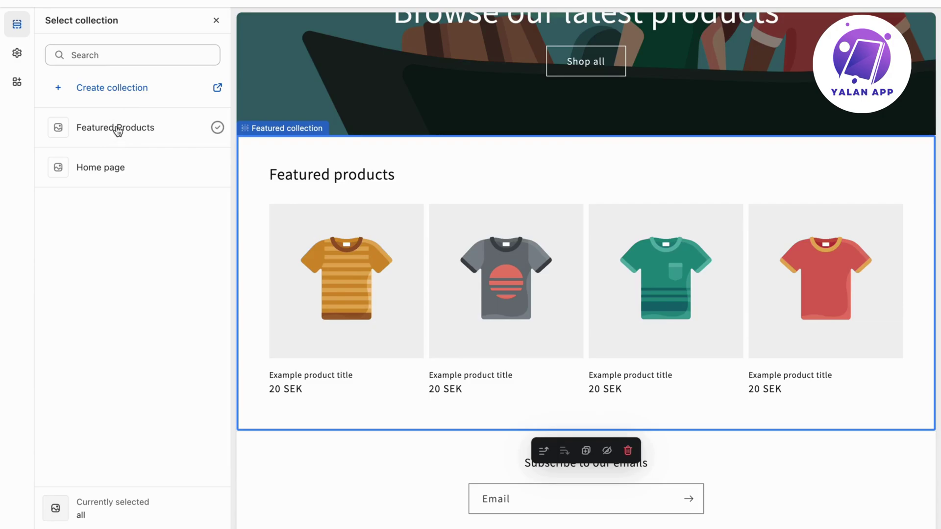
pyautogui.click(134, 129)
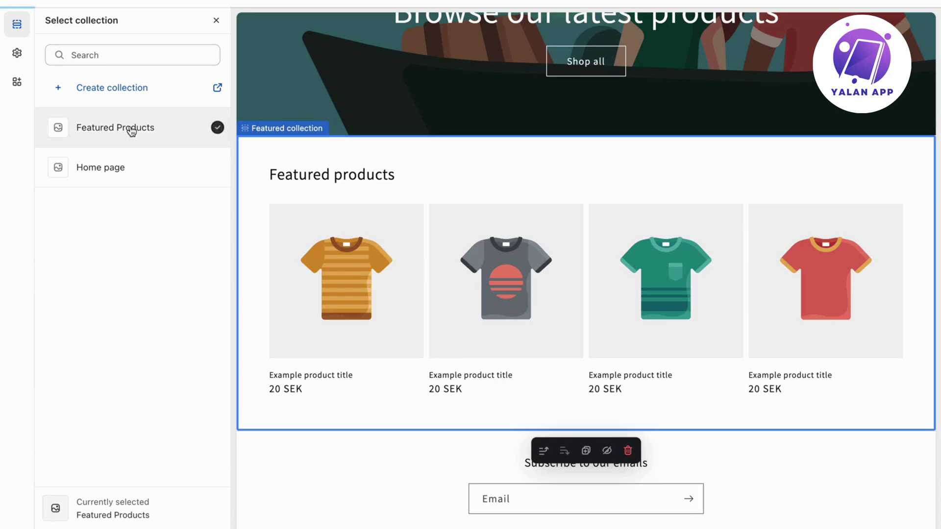
pyautogui.click(201, 519)
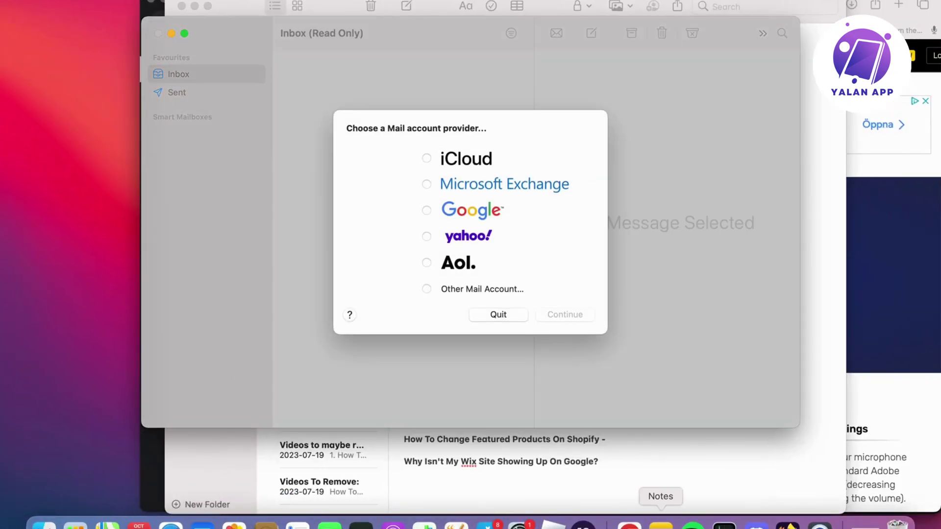
pyautogui.click(629, 522)
pyautogui.press('Escape')
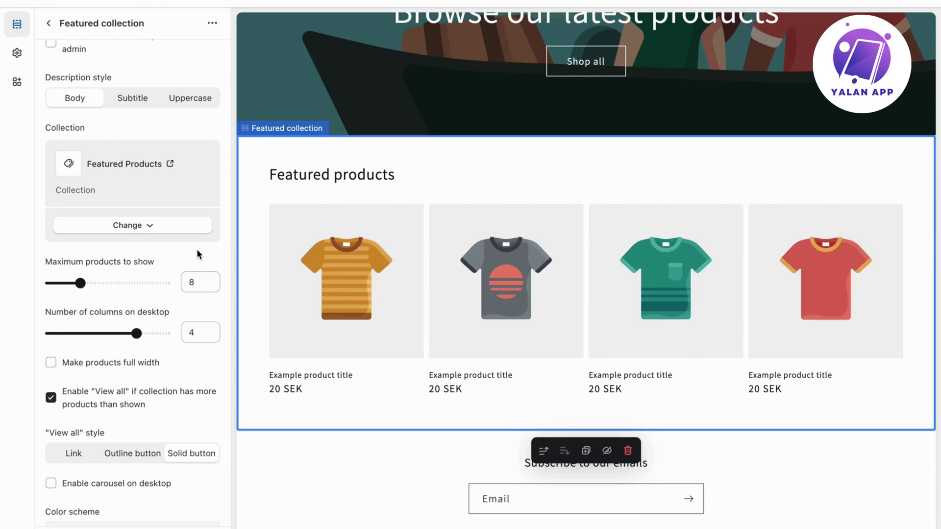
pyautogui.scroll(5, 196, 249)
pyautogui.scroll(2, 197, 251)
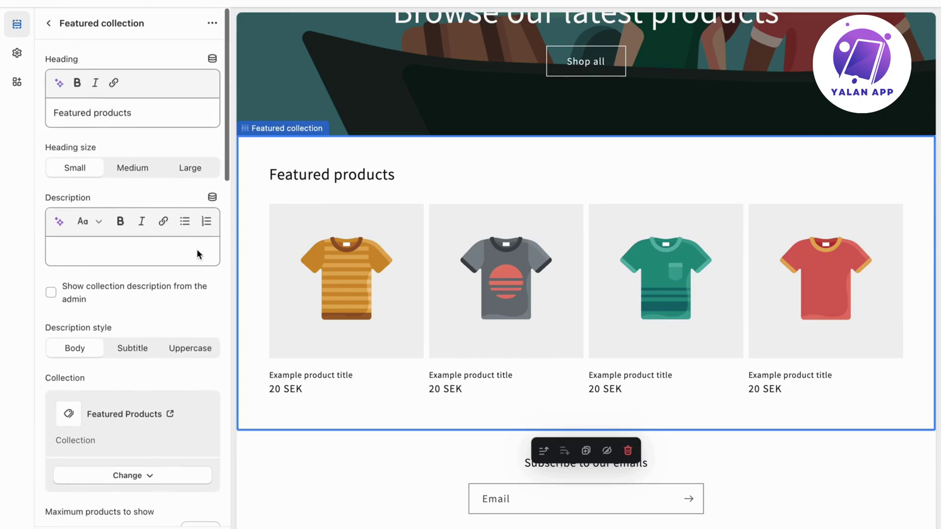